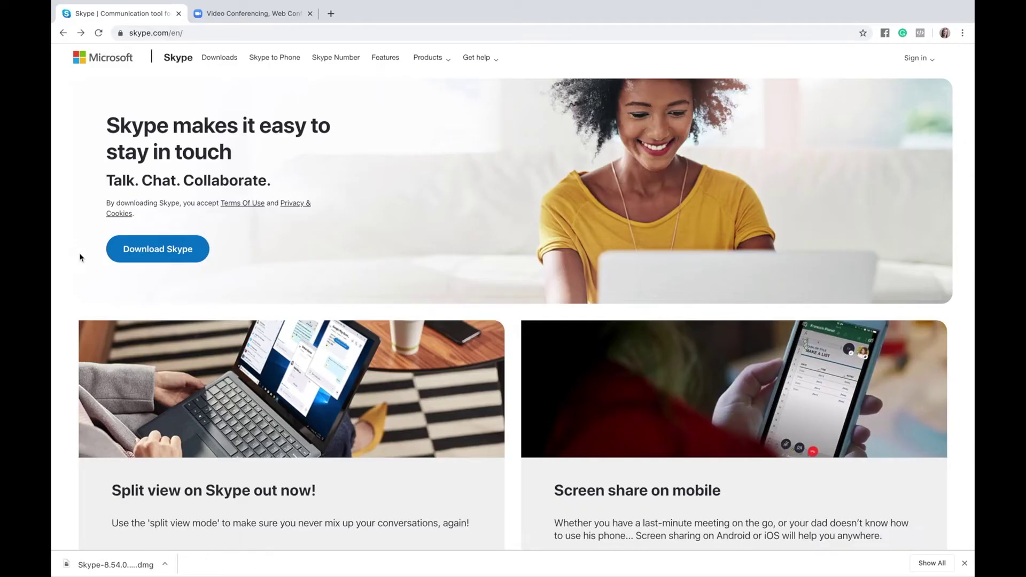
Download the Skype installer for Mac in Chrome, then go to the Skype sign-up page.
left_click(176, 247)
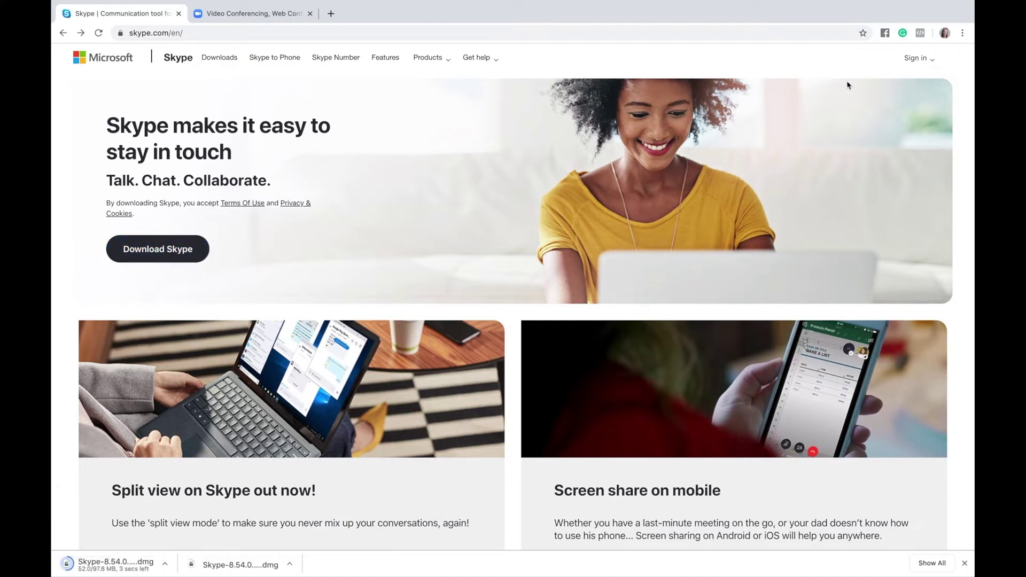
left_click(918, 59)
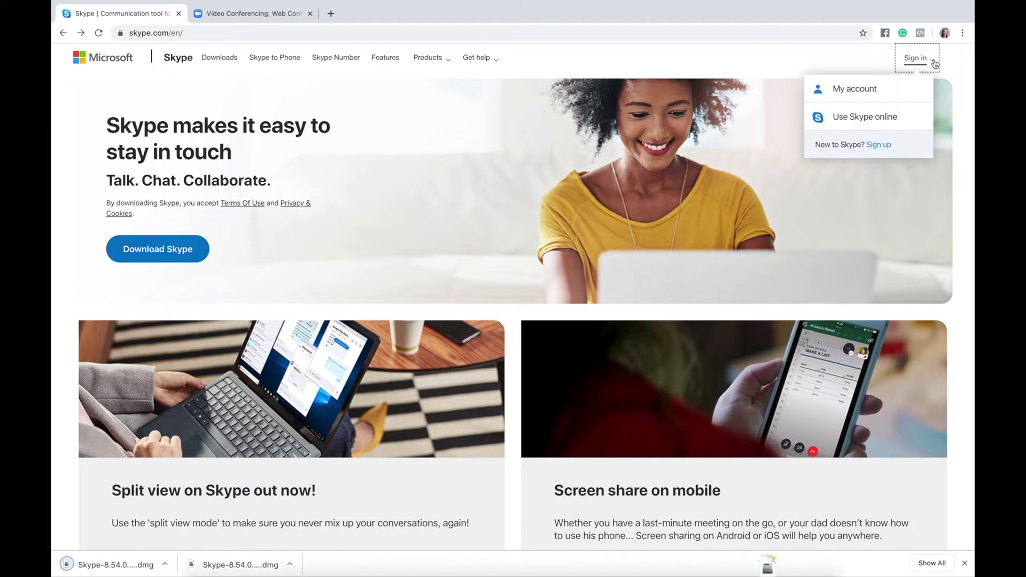
left_click(880, 147)
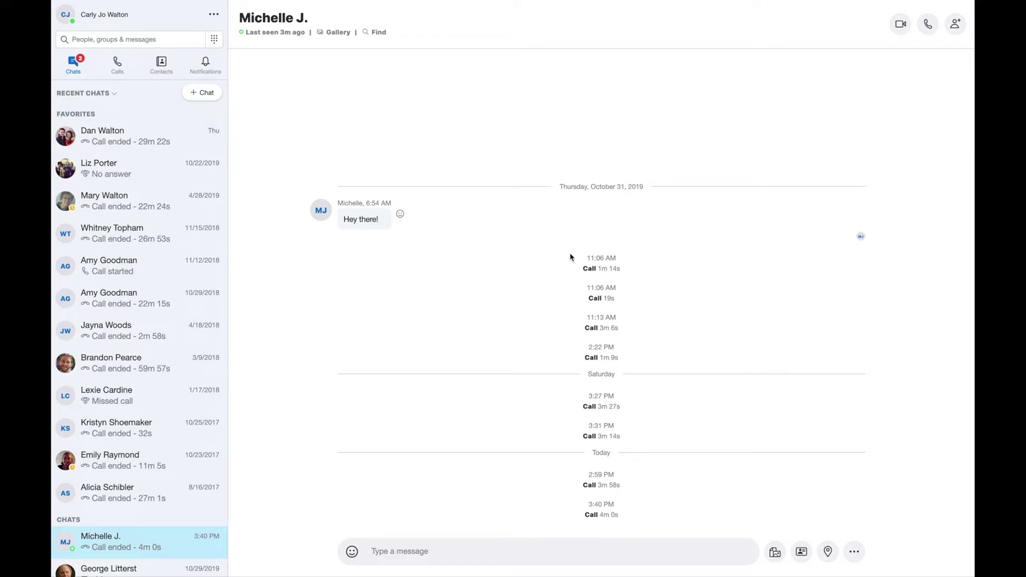
Open Audio & Video Settings from the Skype menu in the macOS menu bar.
mouse_move(193, 3)
left_click(93, 6)
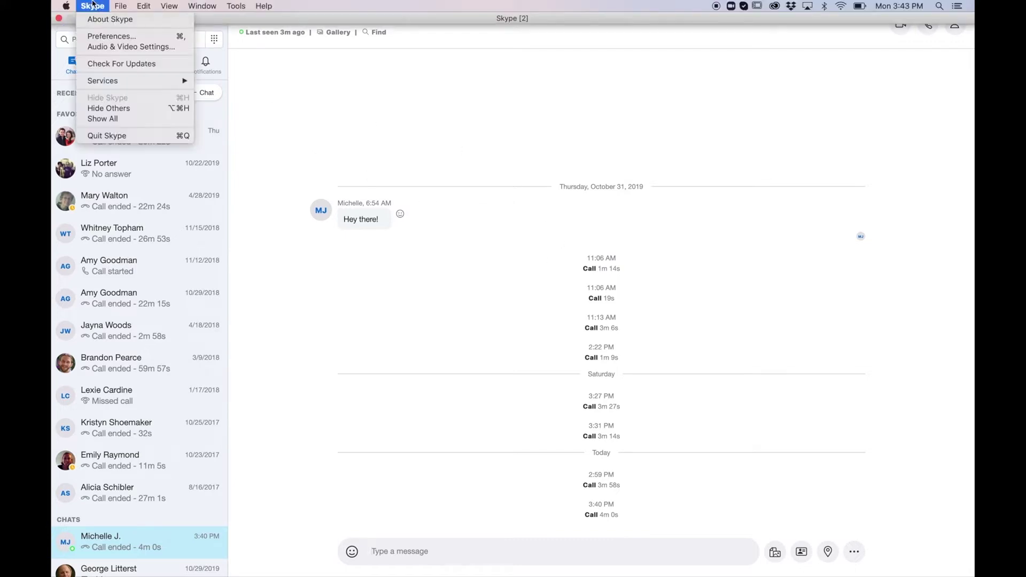
left_click(118, 47)
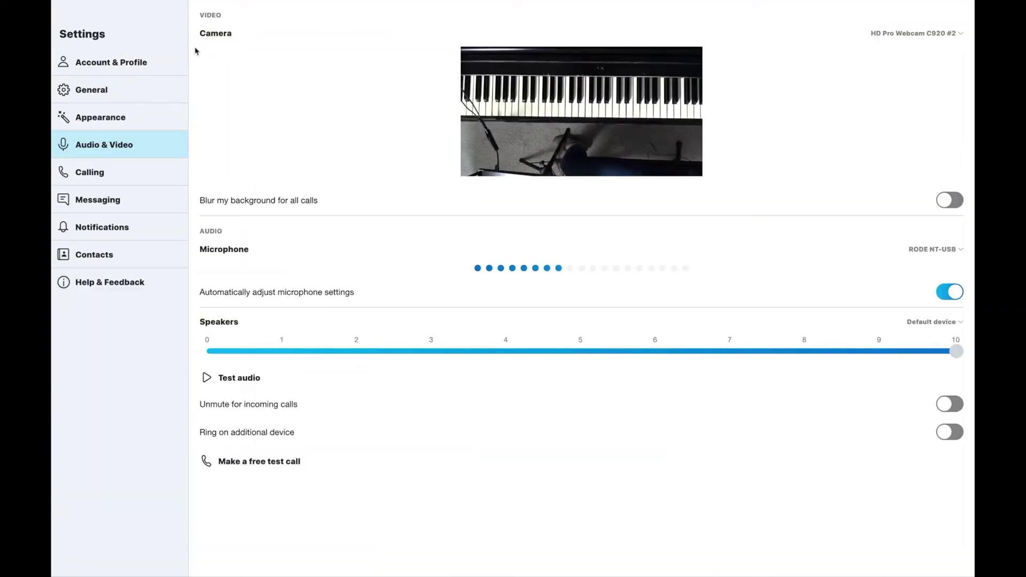
Keep HD Pro Webcam C920 #2 as camera and RODE NT-USB as microphone, then view Account & Profile.
left_click(896, 35)
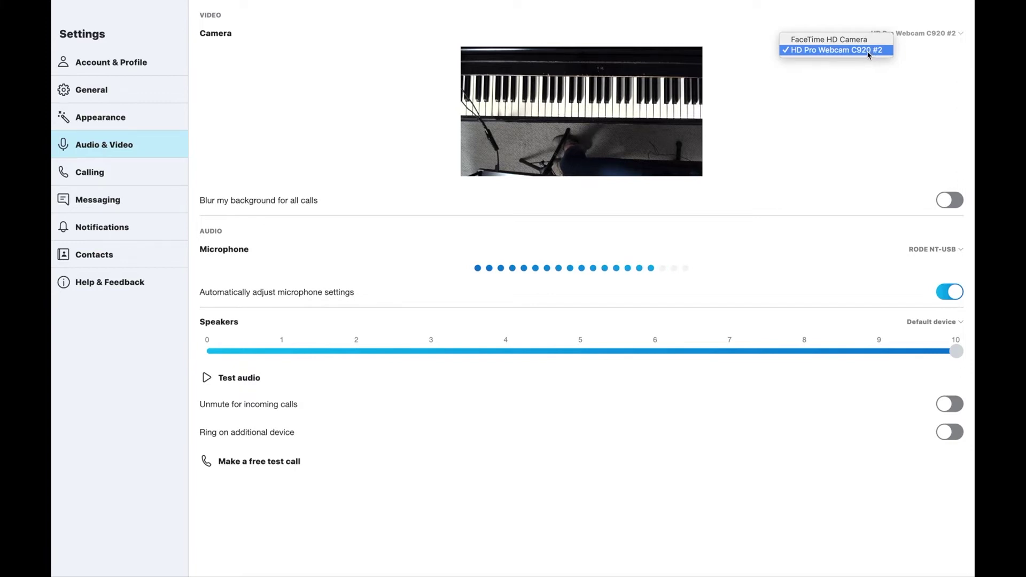
left_click(847, 51)
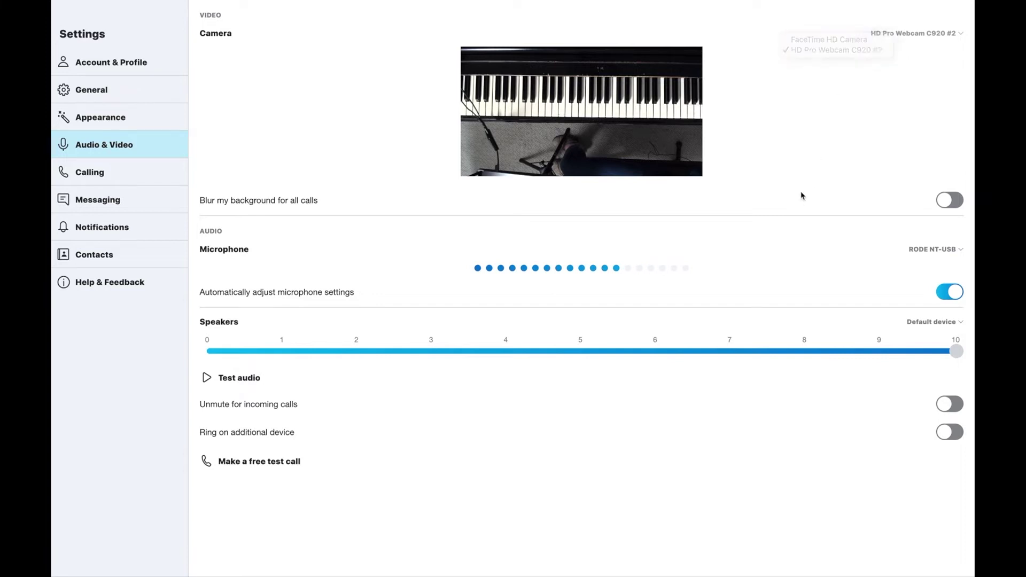
left_click(939, 250)
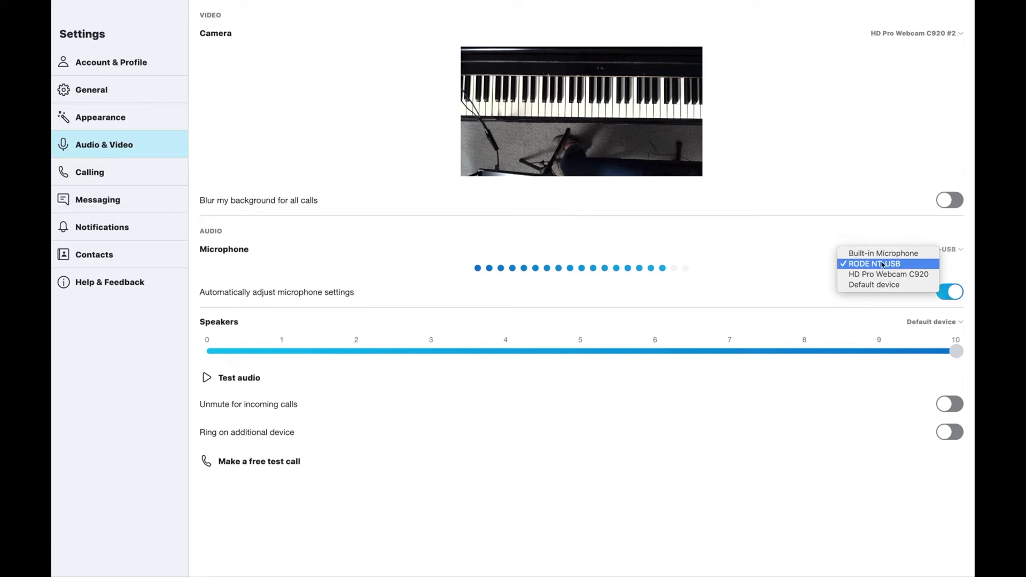
left_click(837, 126)
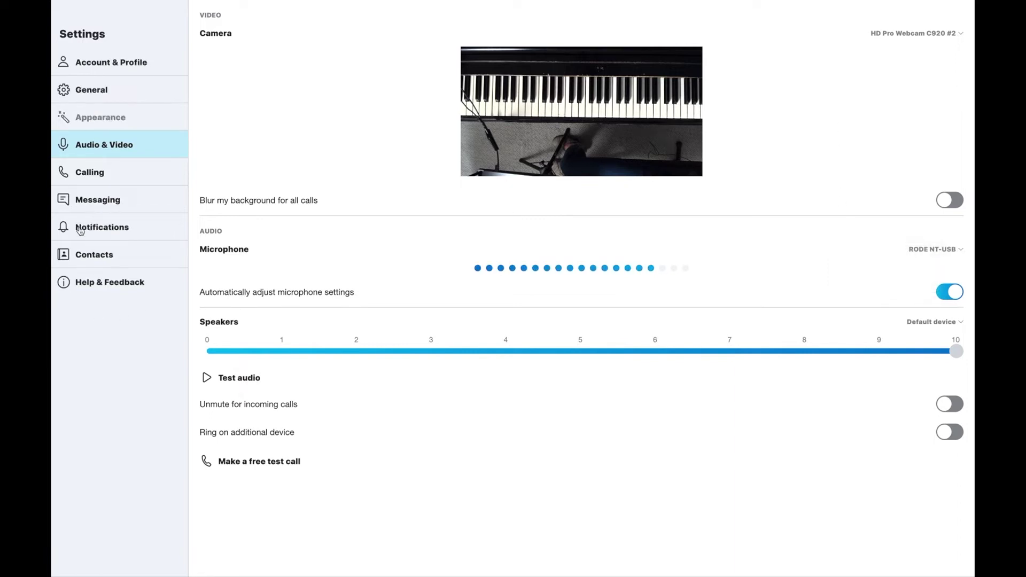
left_click(101, 64)
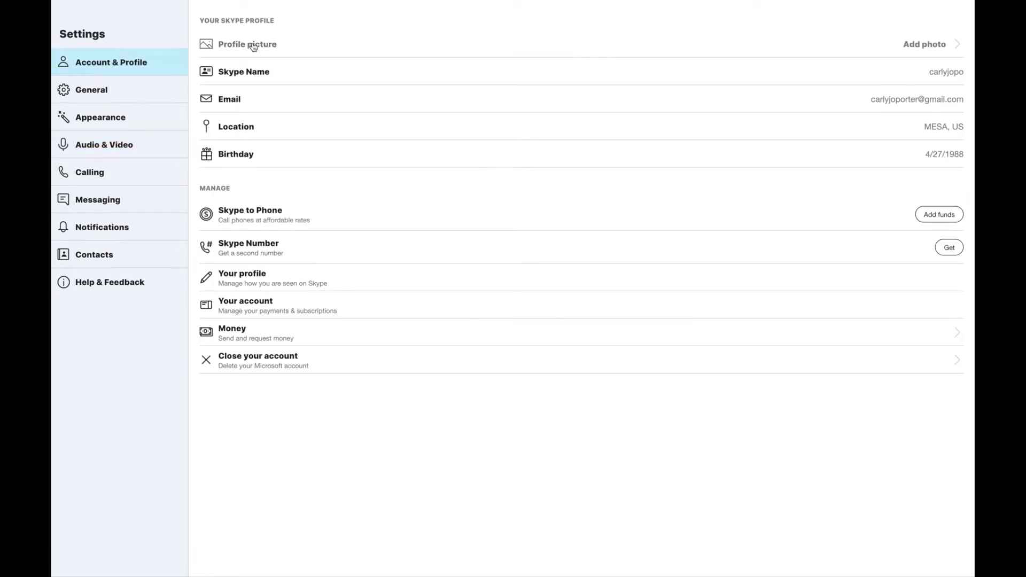
Review the Contacts settings, then close Settings to return to the contact's chat.
left_click(86, 258)
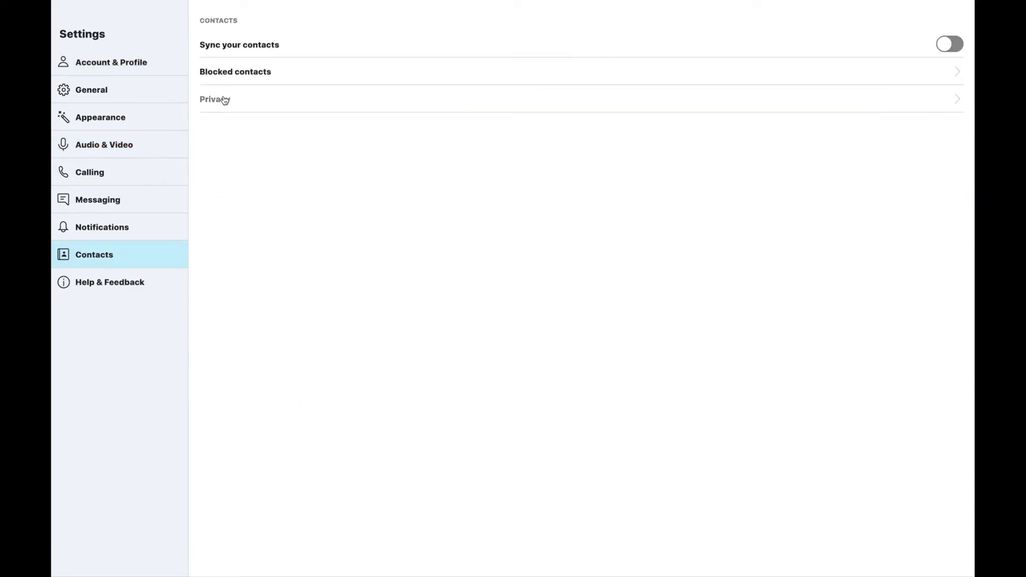
left_click(62, 18)
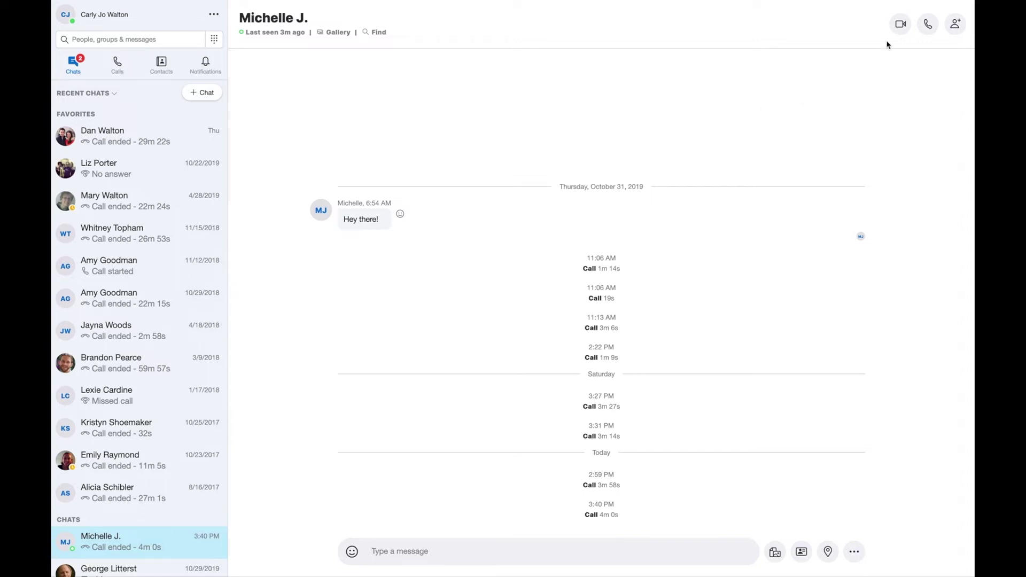
Start a video call with the contact and mute your audio once it connects.
left_click(900, 26)
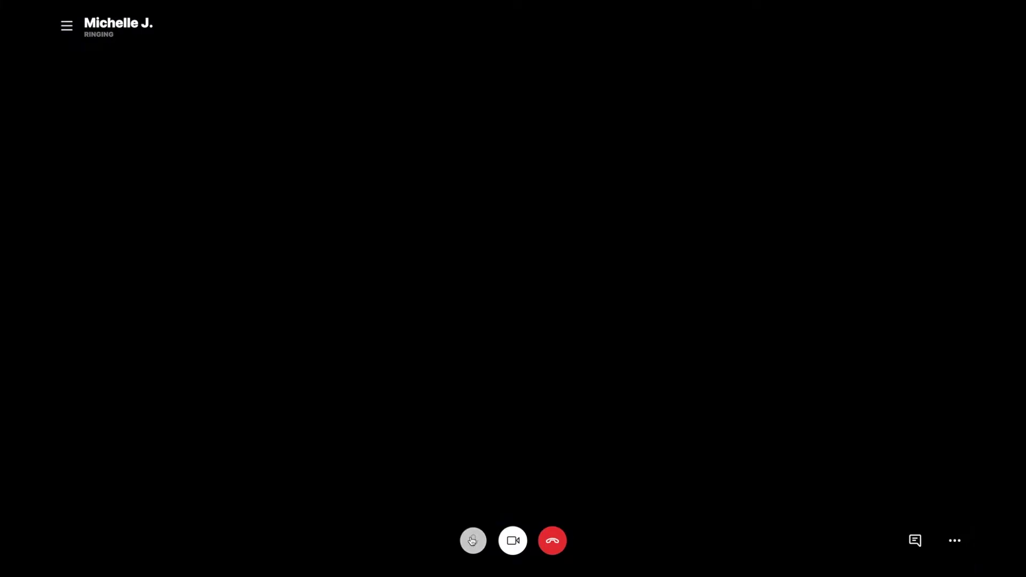
left_click(472, 541)
key("XF86AudioMute")
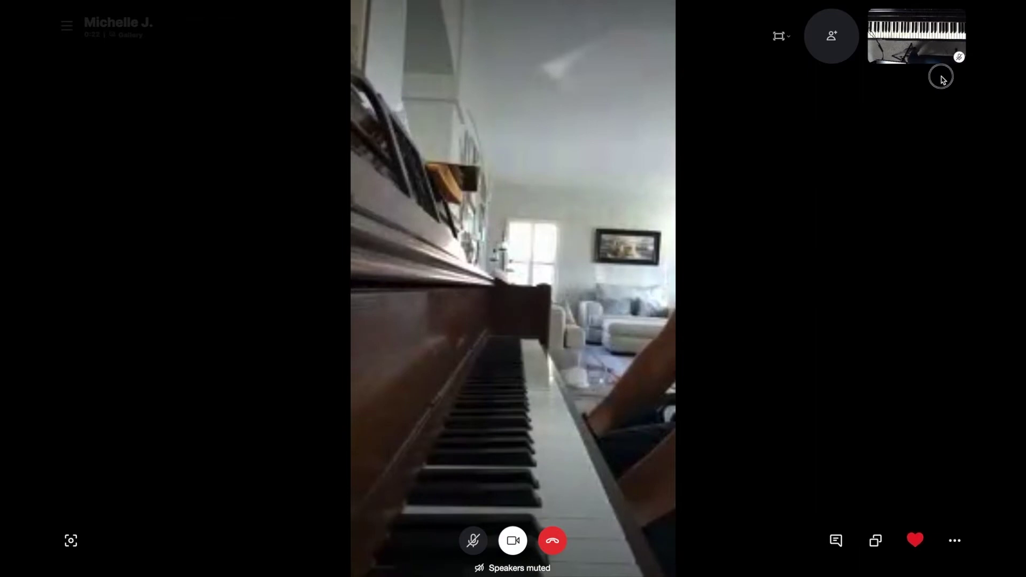
Switch outgoing call video to the FaceTime HD Camera, then check and dismiss the More options menu.
left_click(941, 77)
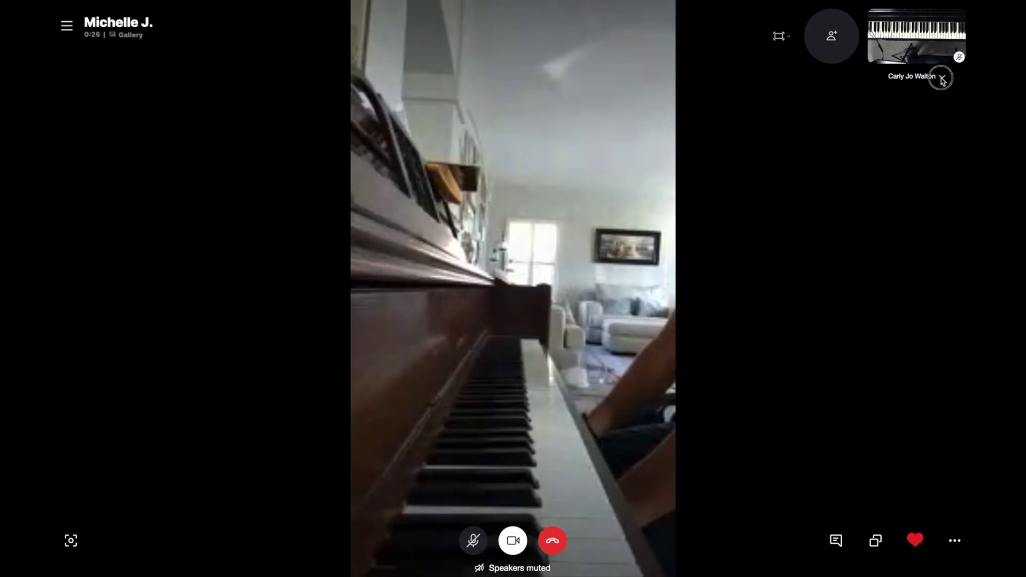
left_click(927, 84)
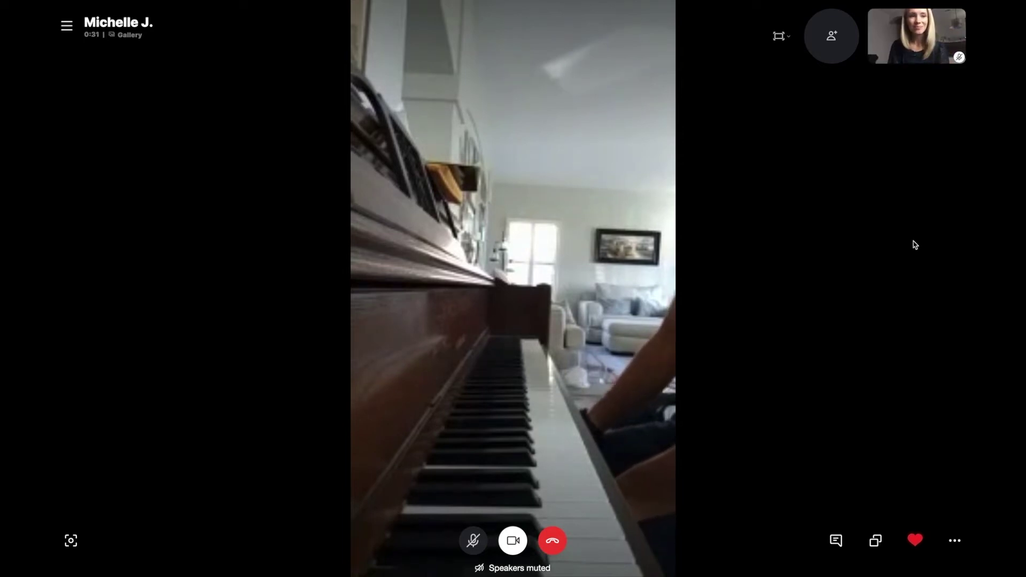
left_click(954, 541)
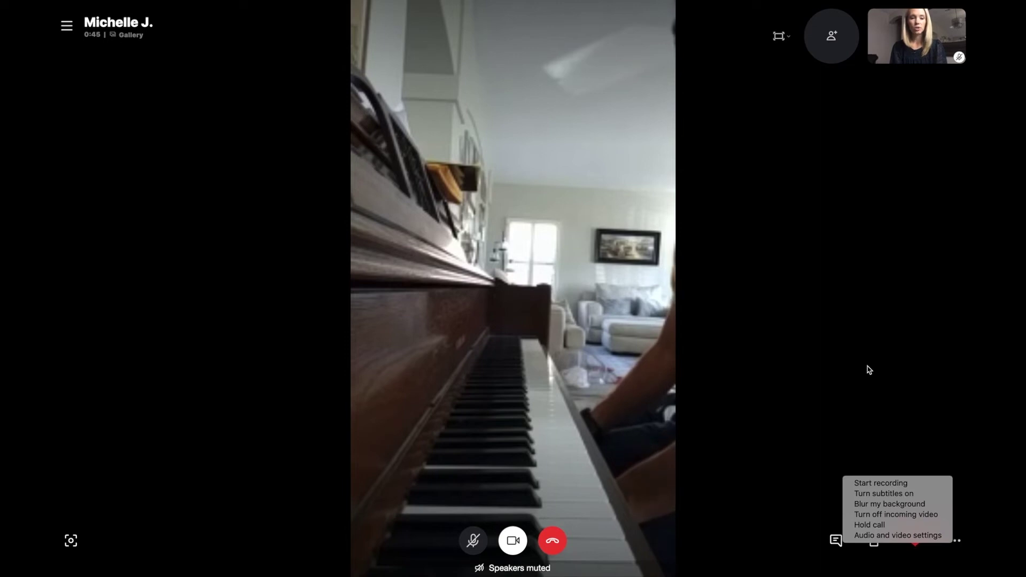
left_click(874, 425)
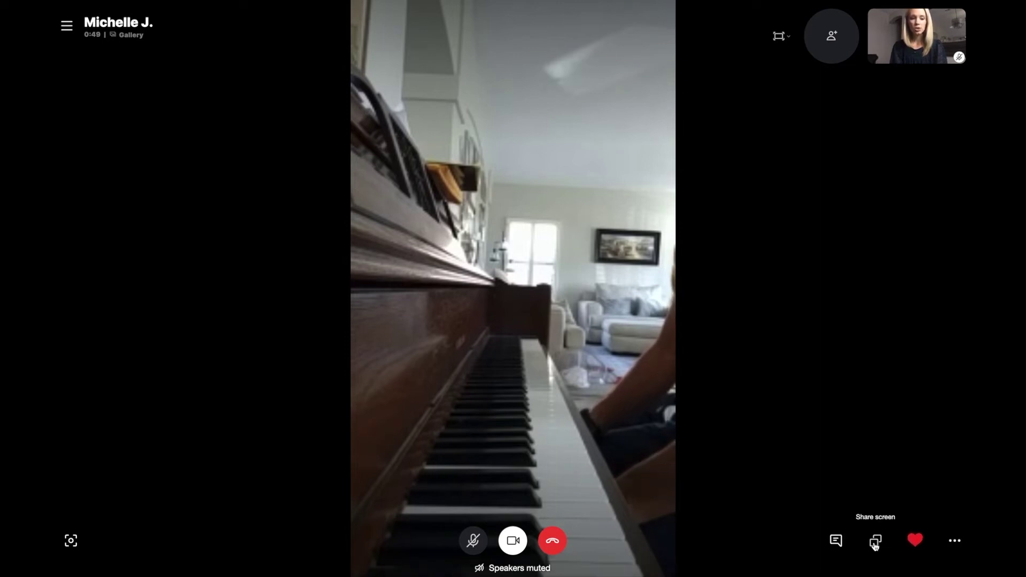
Share the whole Color LCD screen with the contact during the call.
left_click(874, 541)
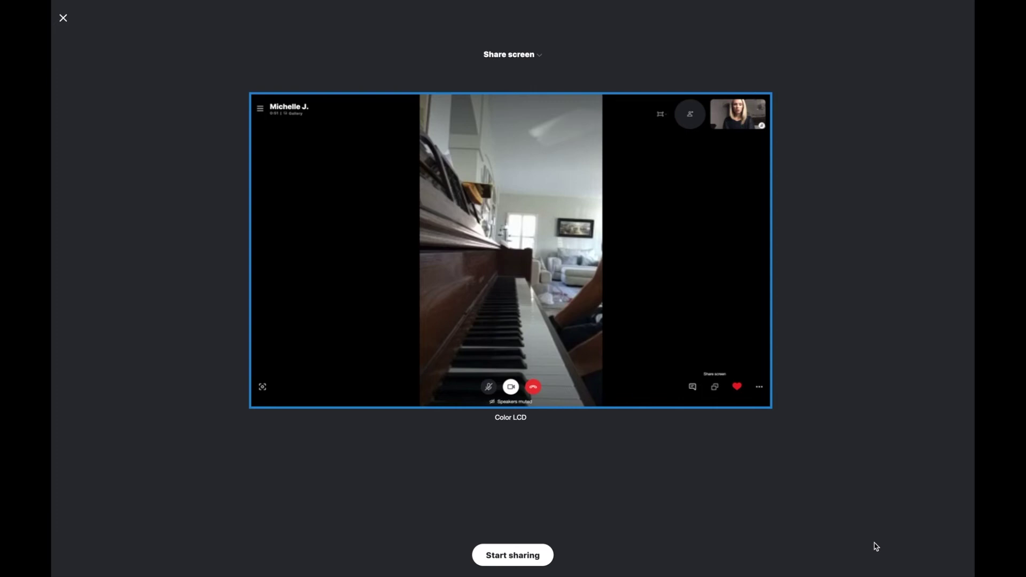
left_click(525, 56)
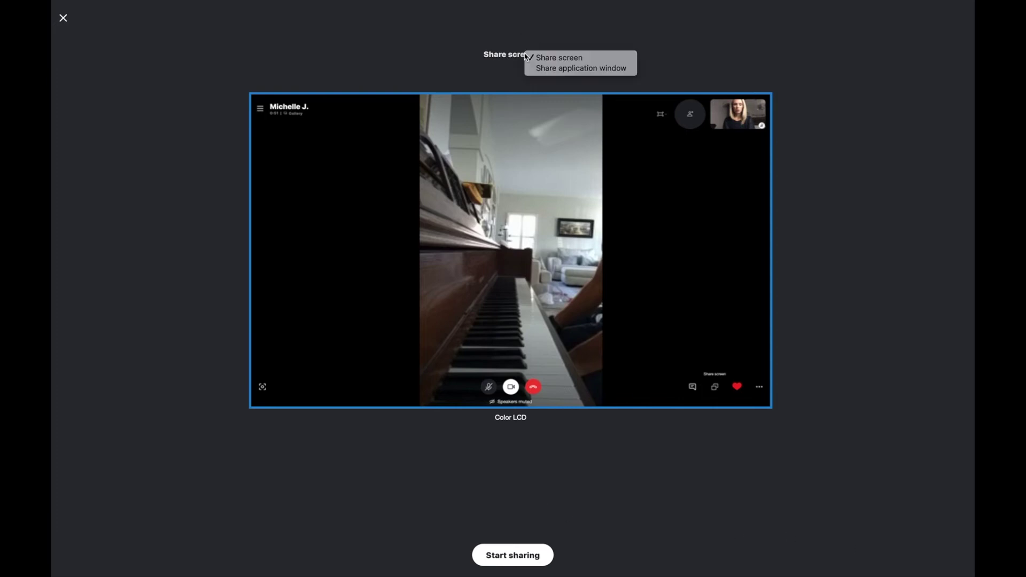
left_click(555, 61)
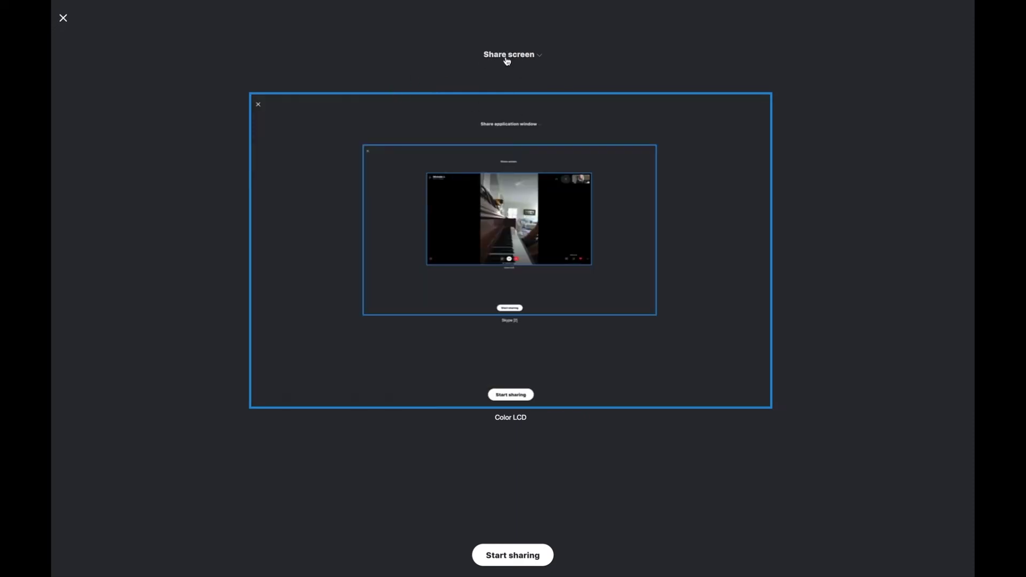
left_click(537, 555)
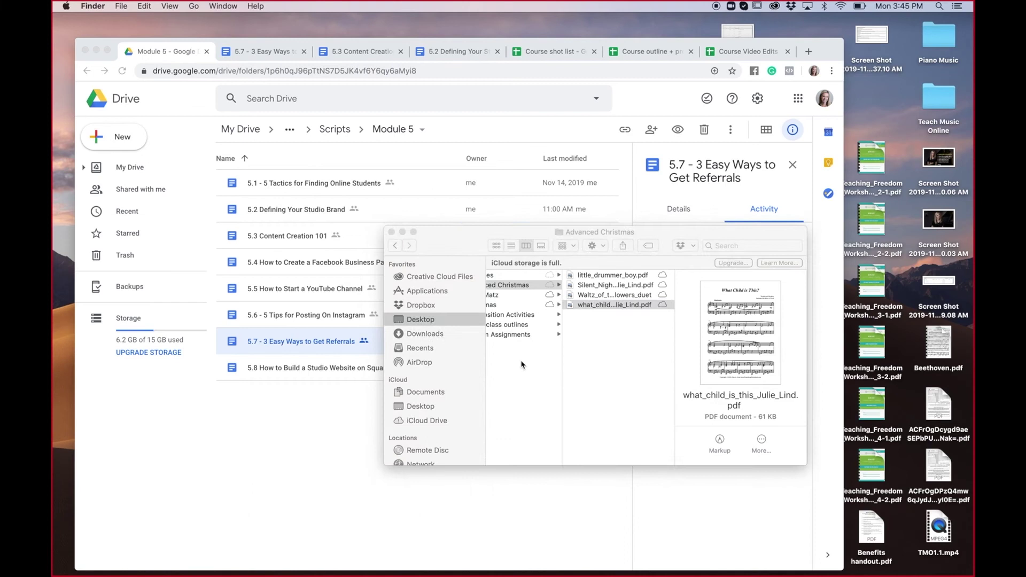
Open what_child_is_this_Julie_Lind.pdf in Preview and view pages 2 and 3, then page 1.
key("super+o")
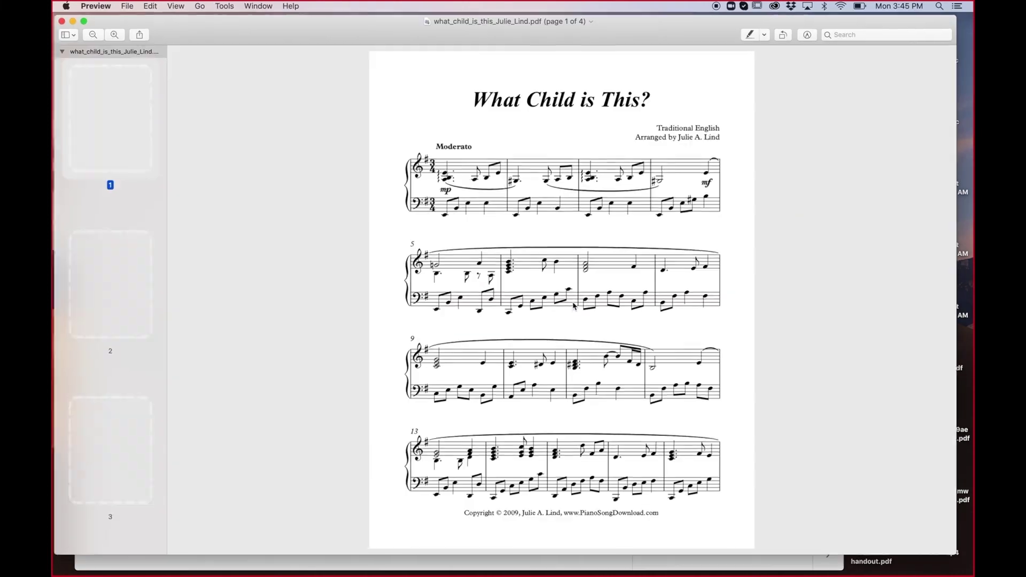
left_click_drag(234, 34, 252, 28)
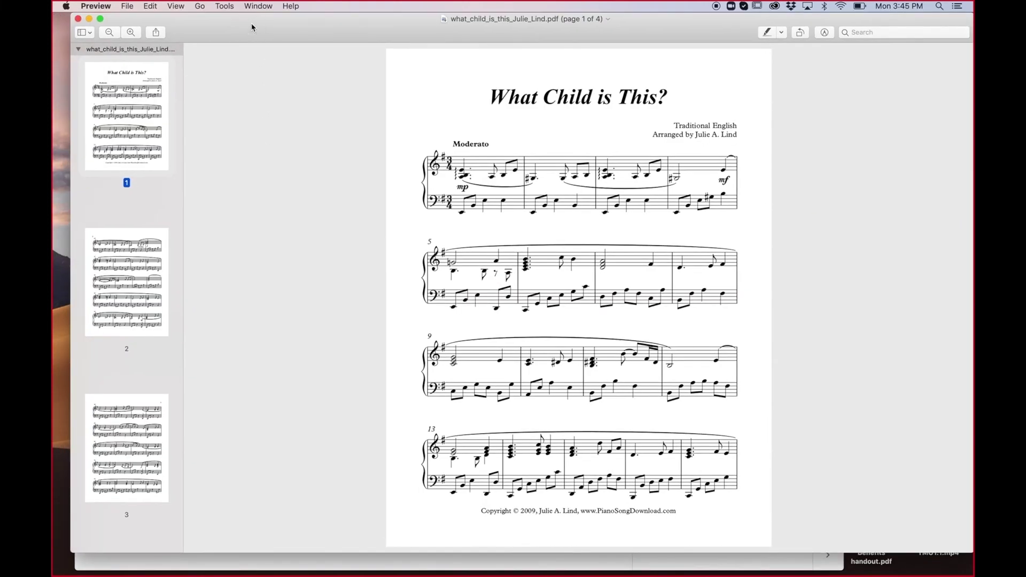
left_click(140, 262)
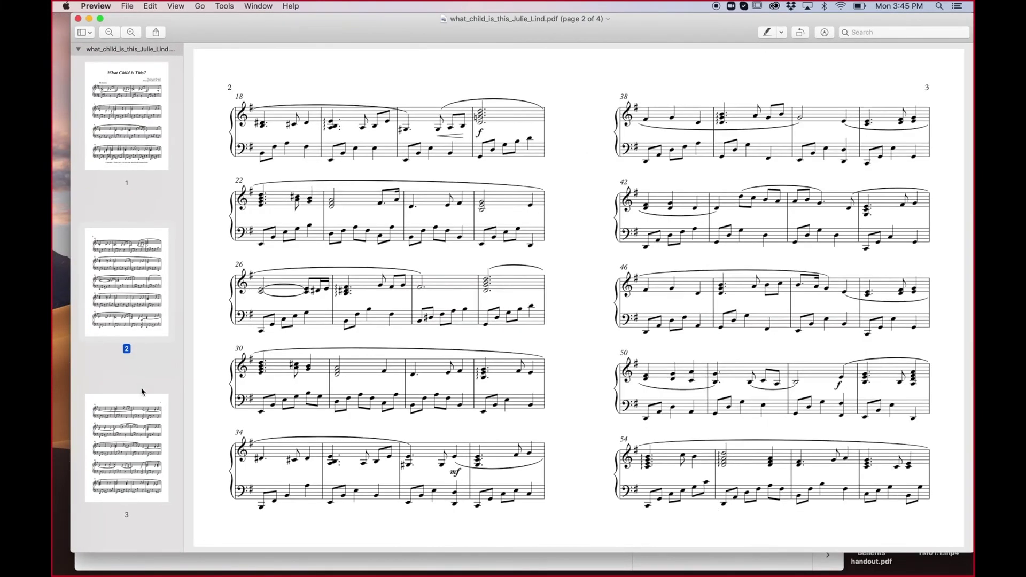
left_click(117, 470)
left_click(135, 126)
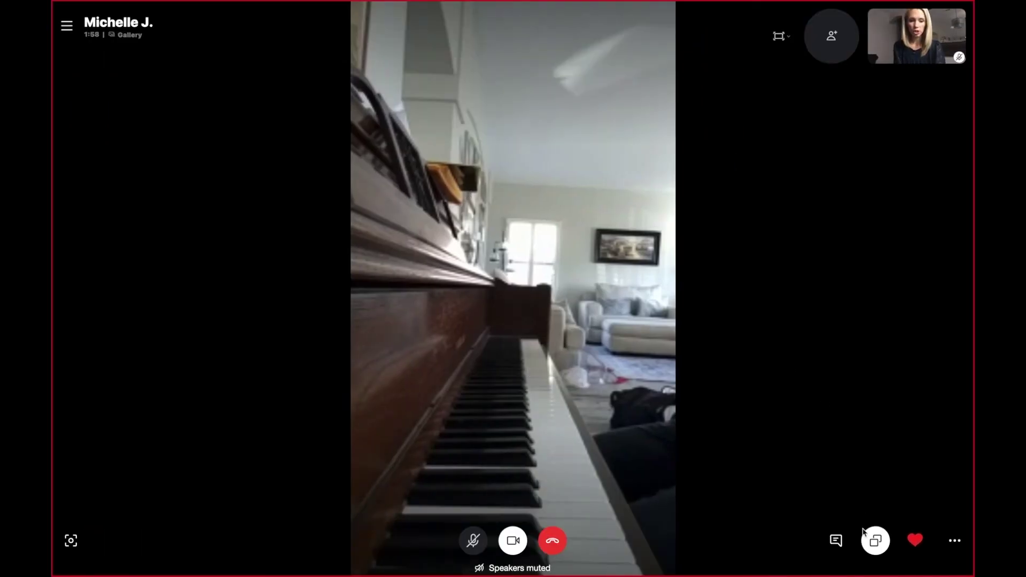
Stop sharing the screen and open the call's chat conversation.
left_click(874, 540)
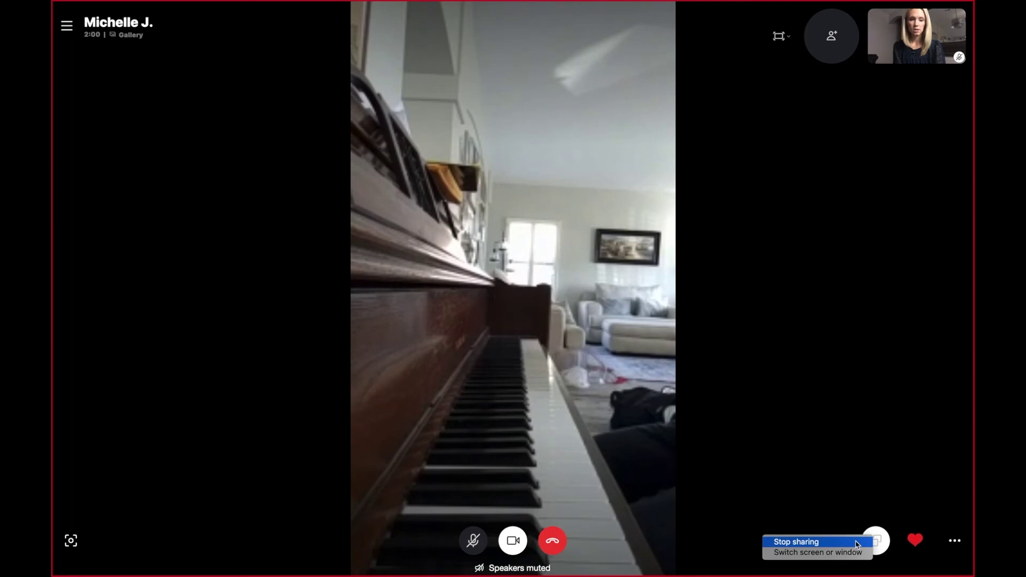
left_click(801, 541)
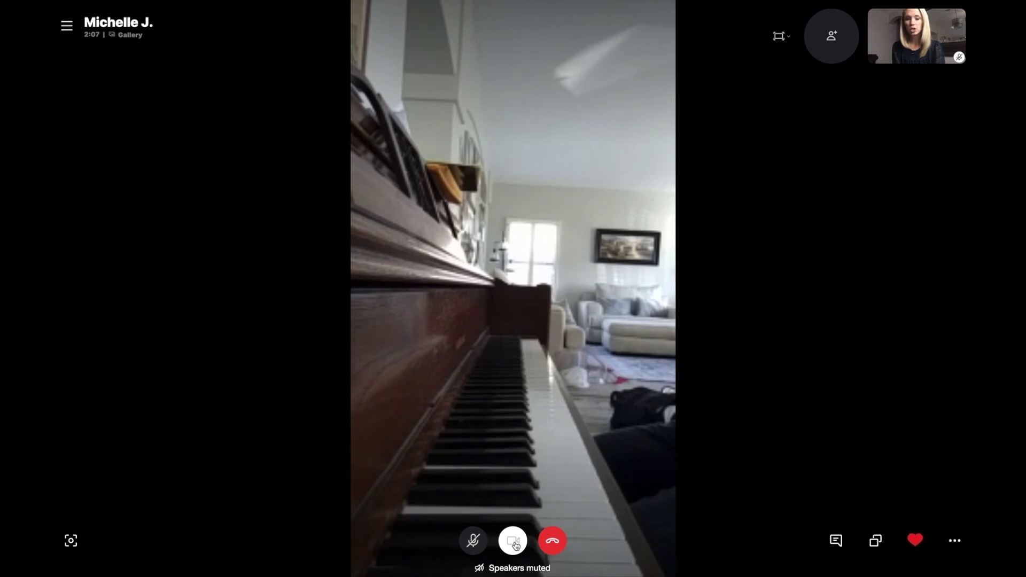
mouse_move(514, 548)
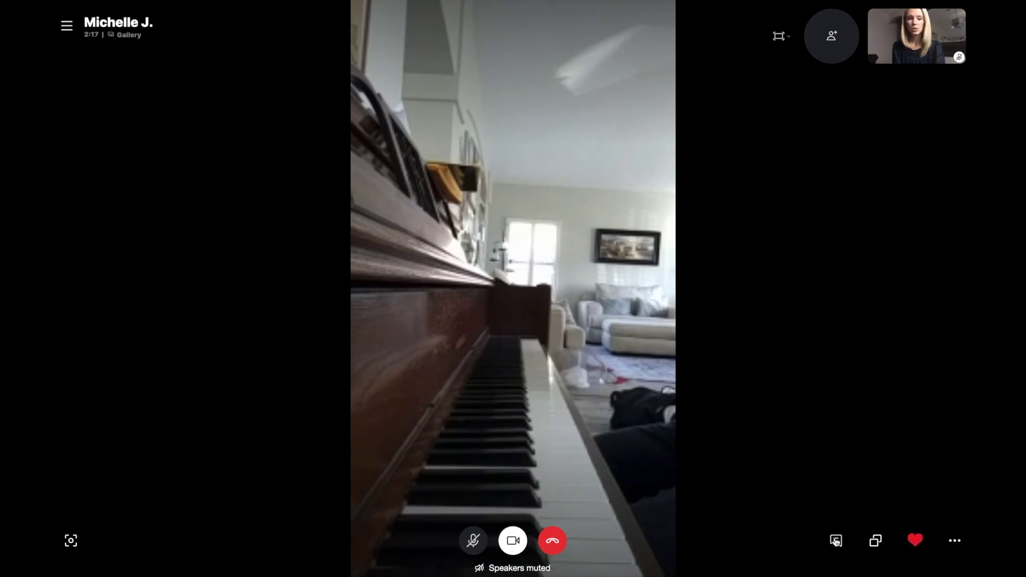
left_click(836, 540)
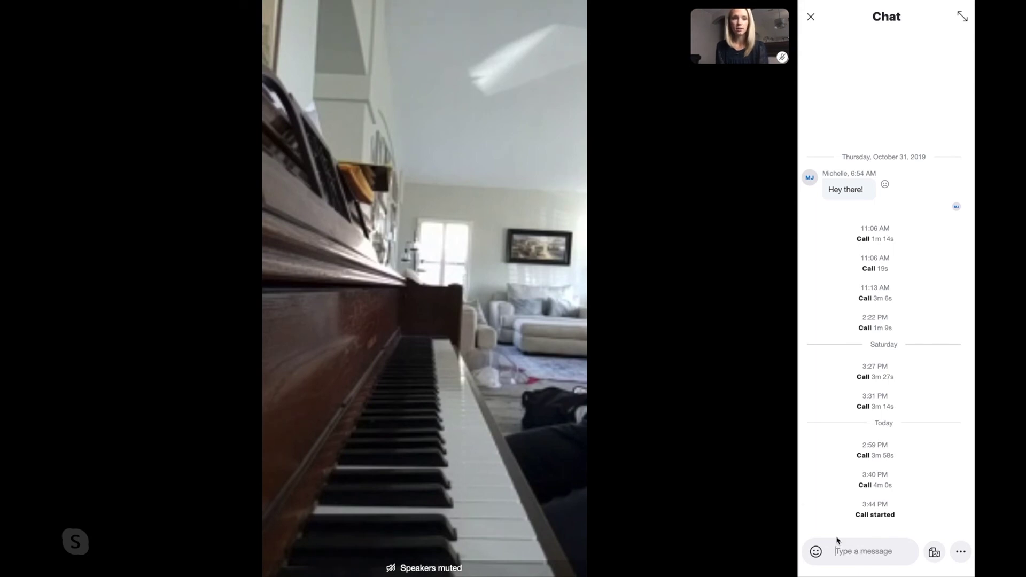
left_click(811, 17)
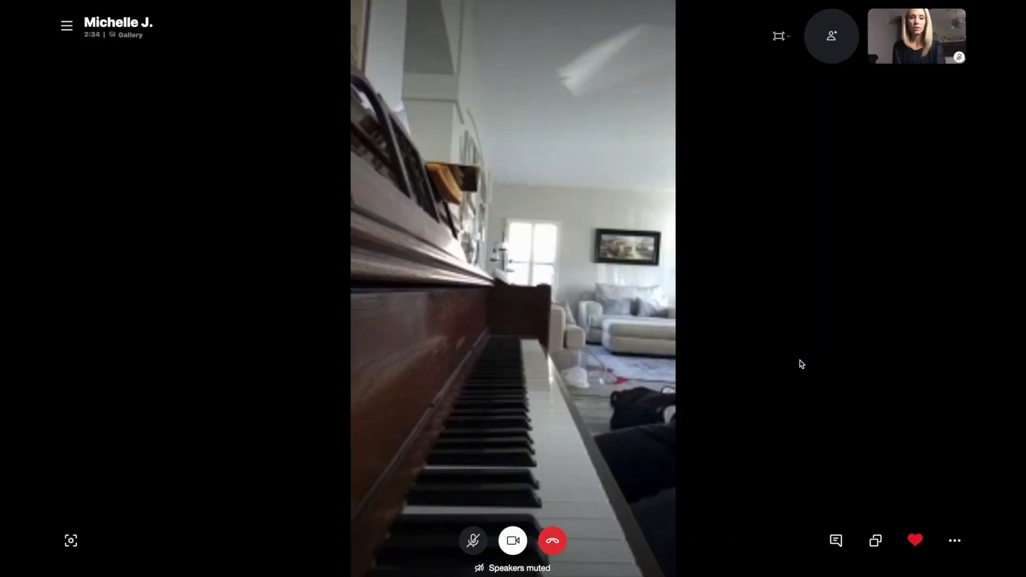